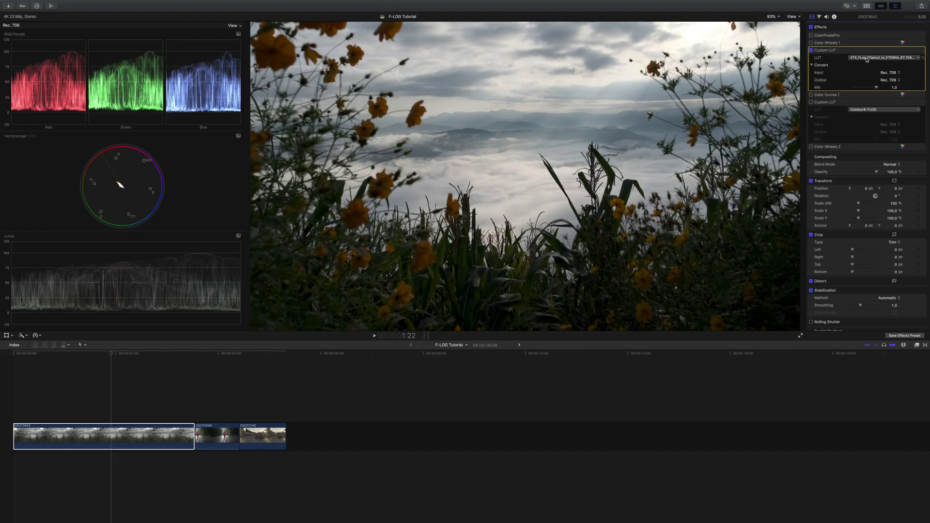
- Try the X-T4 F-LOG Conversion LUTs ETERNA-BB, FLog BT.709 and WDR in the first Custom LUT effect
click(867, 58)
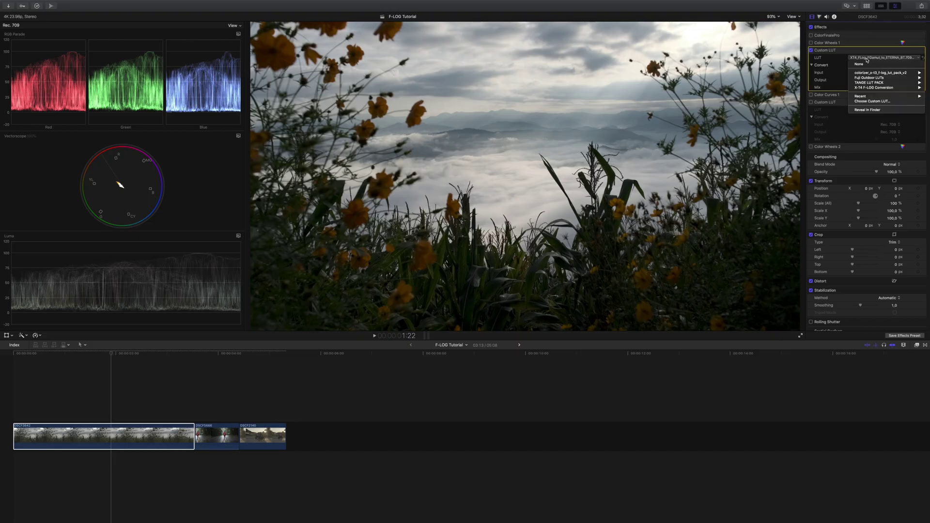
mouse_move(874, 88)
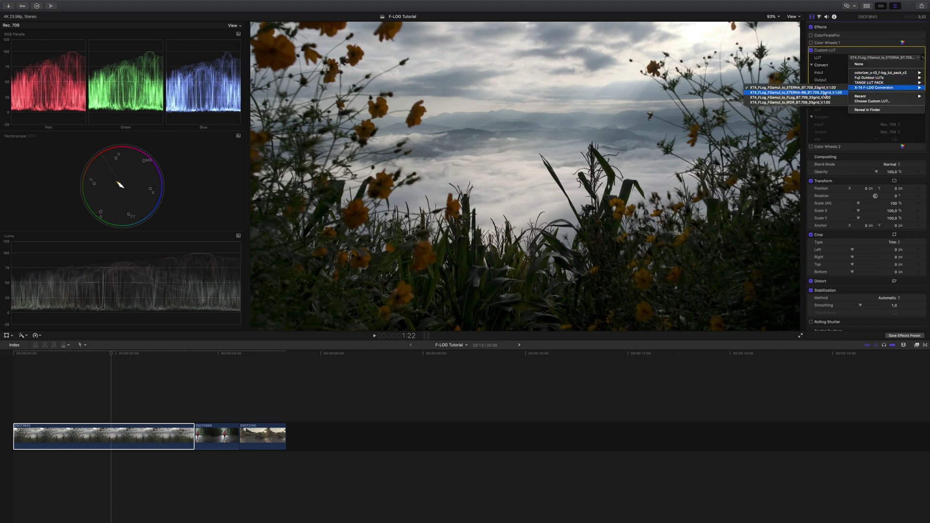
click(825, 93)
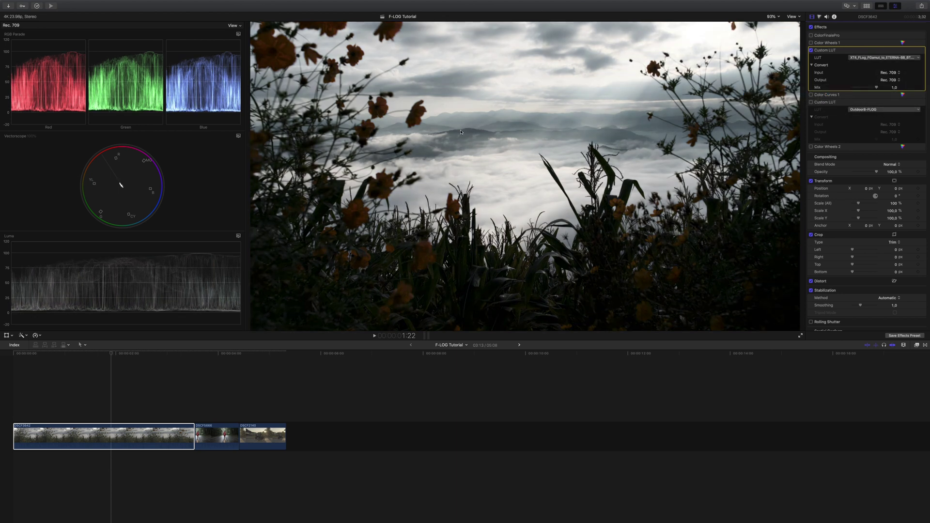
click(894, 58)
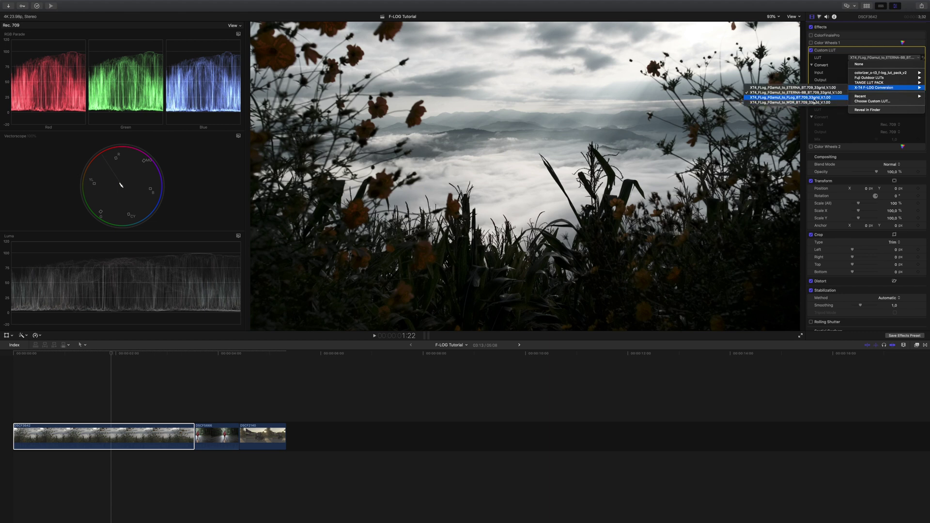
click(814, 98)
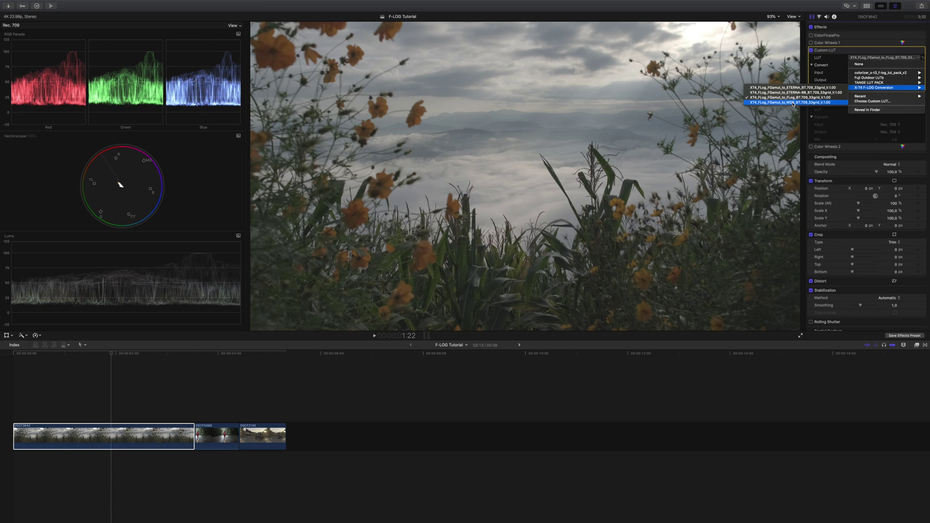
click(793, 103)
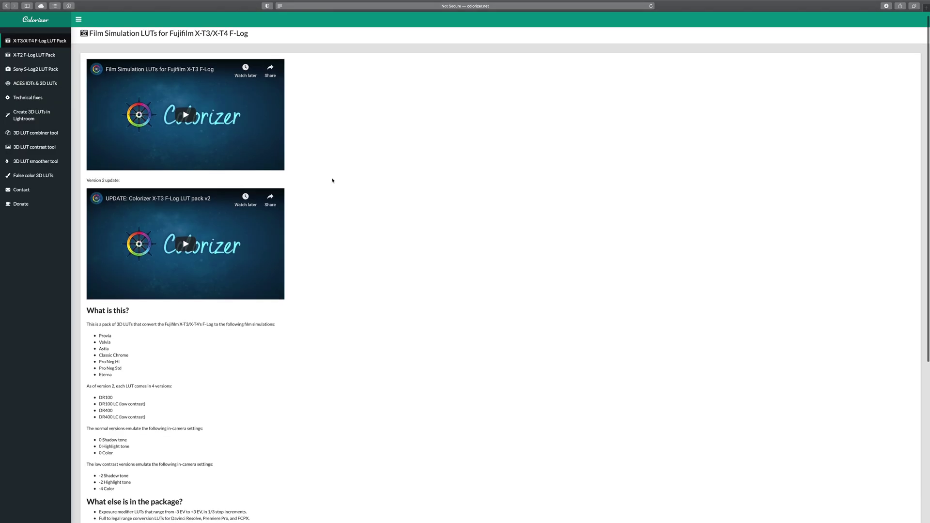
- Read the Colorizer web page on Fujifilm X-T3/X-T4 F-Log film simulation LUTs, including package contents and order of operations
scroll(332, 181, down, 2)
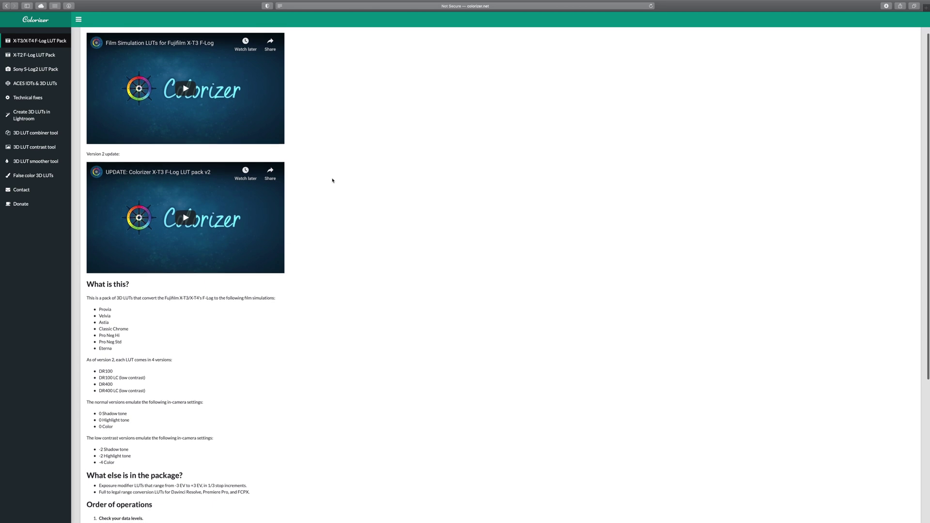
scroll(333, 181, down, 3)
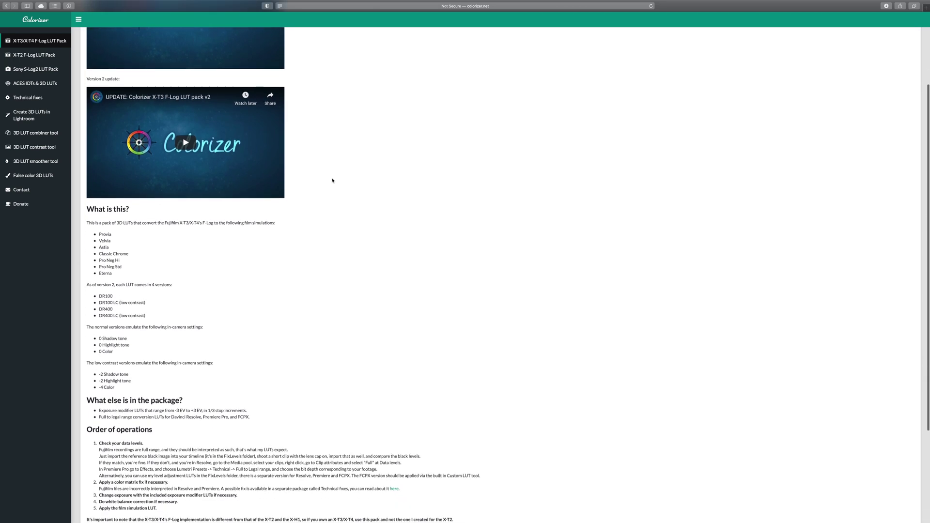
scroll(332, 180, down, 4)
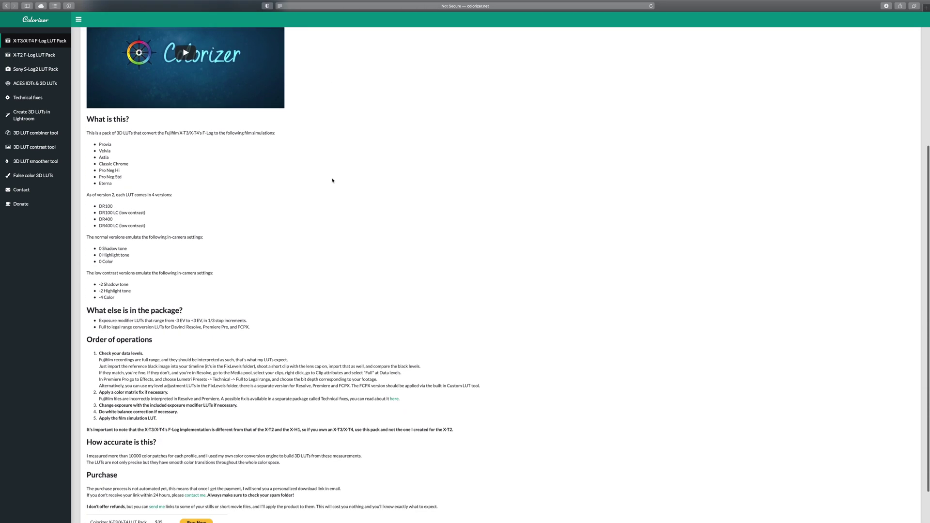
scroll(333, 180, down, 1)
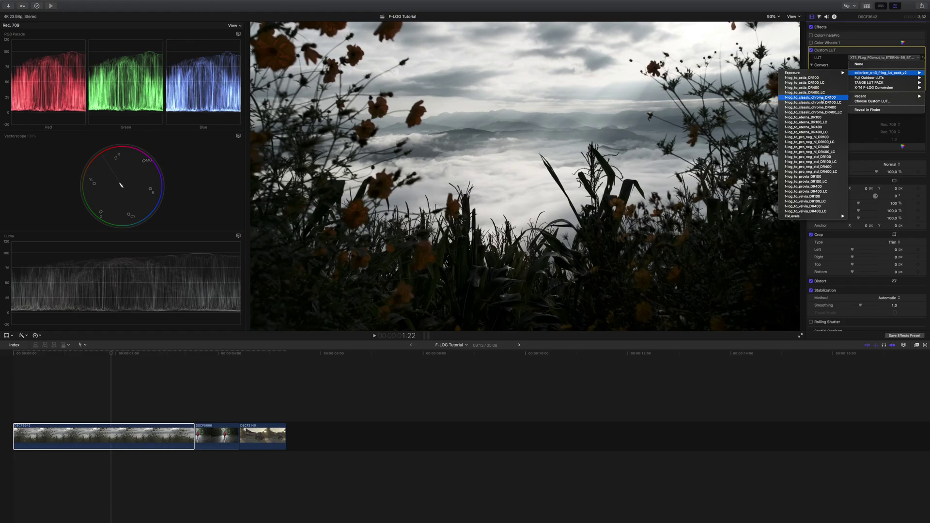
- Try the Colorizer f-log_to_classic_chrome_DR100 LUT in the first Custom LUT effect and replace it with f-log_to_classic_chrome_DR100_LC
click(822, 98)
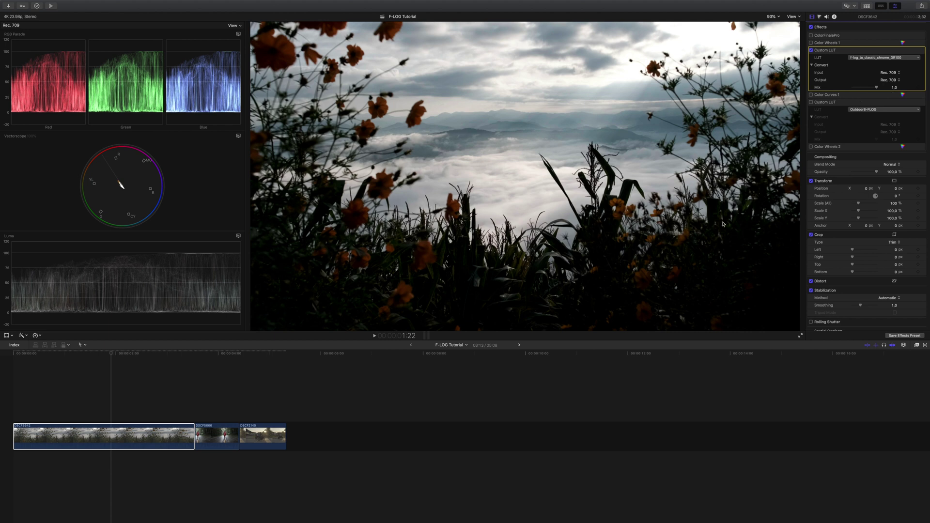
click(876, 58)
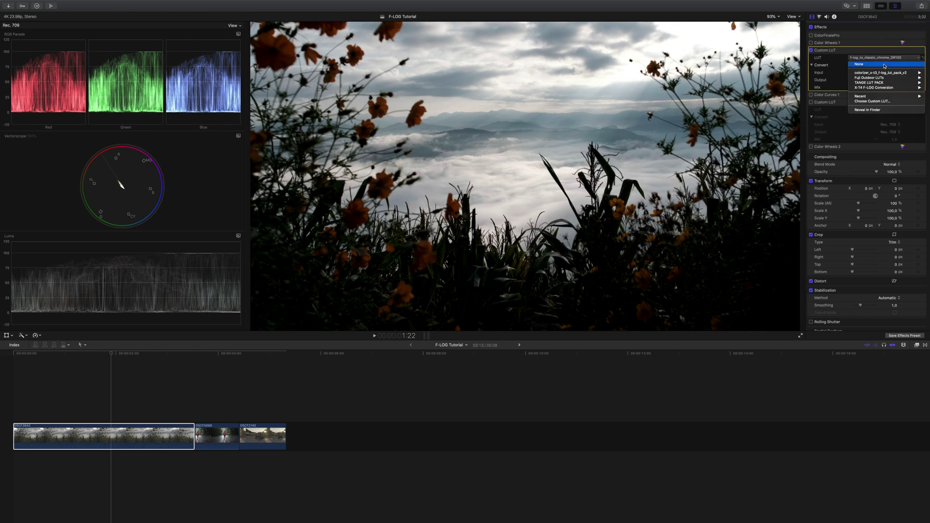
mouse_move(877, 74)
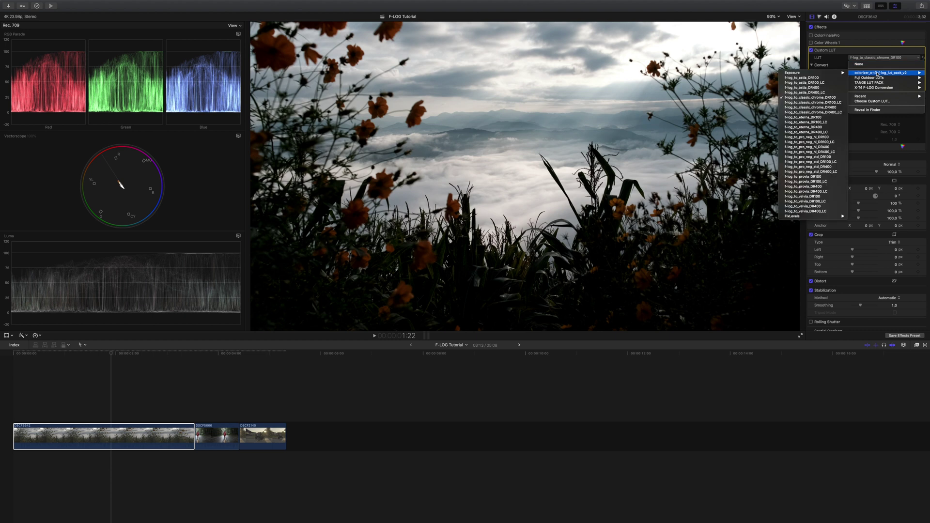
click(837, 102)
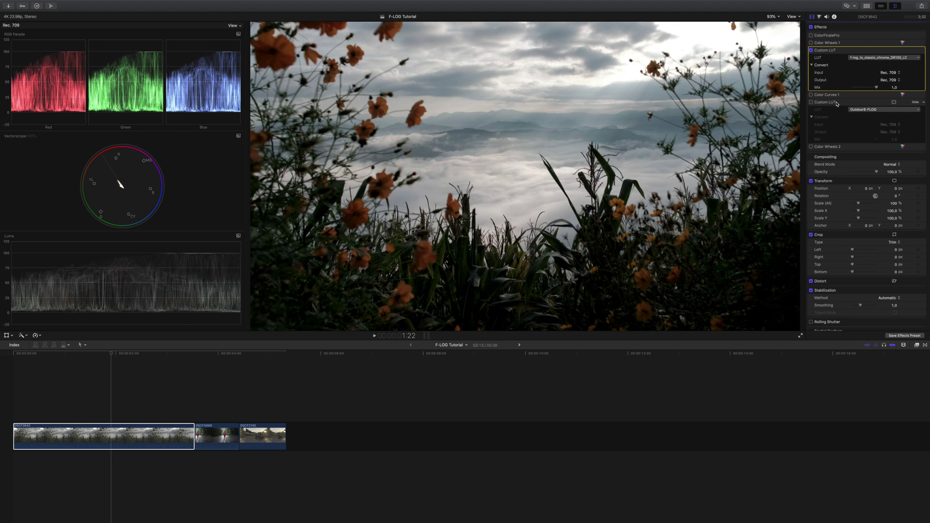
- Enable the Color Wheels 1 correction and inspect its wheel adjustments
click(812, 44)
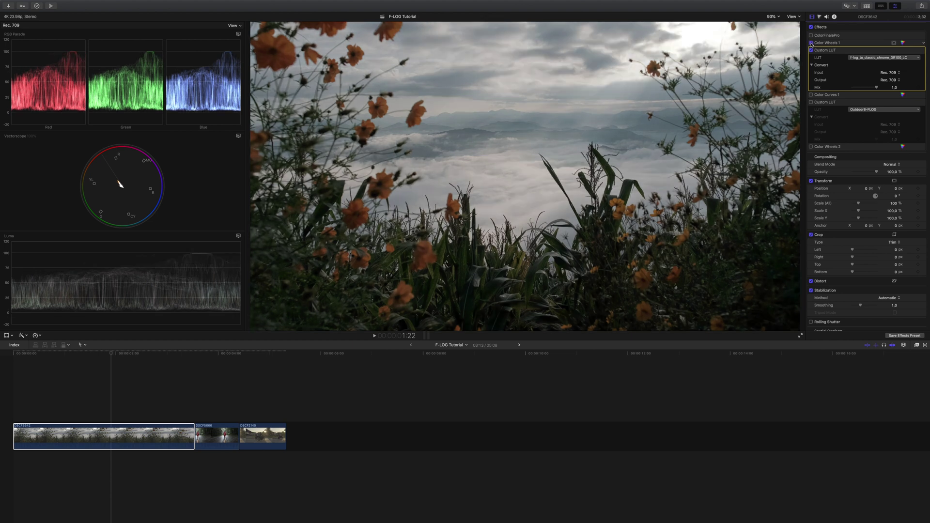
click(837, 43)
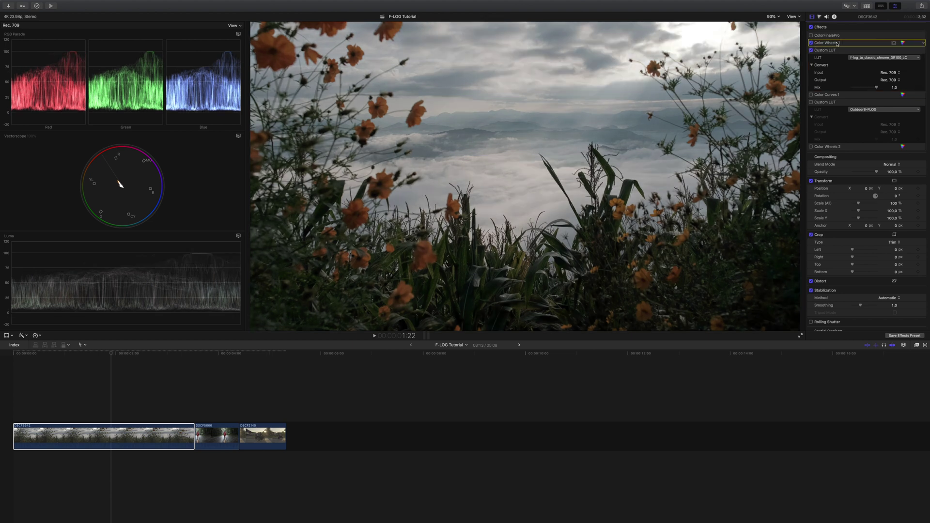
click(903, 44)
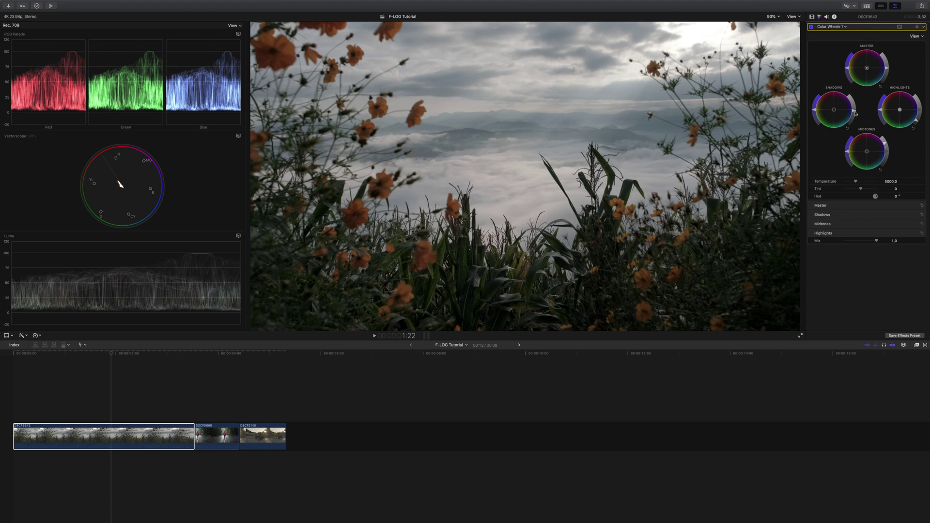
click(812, 17)
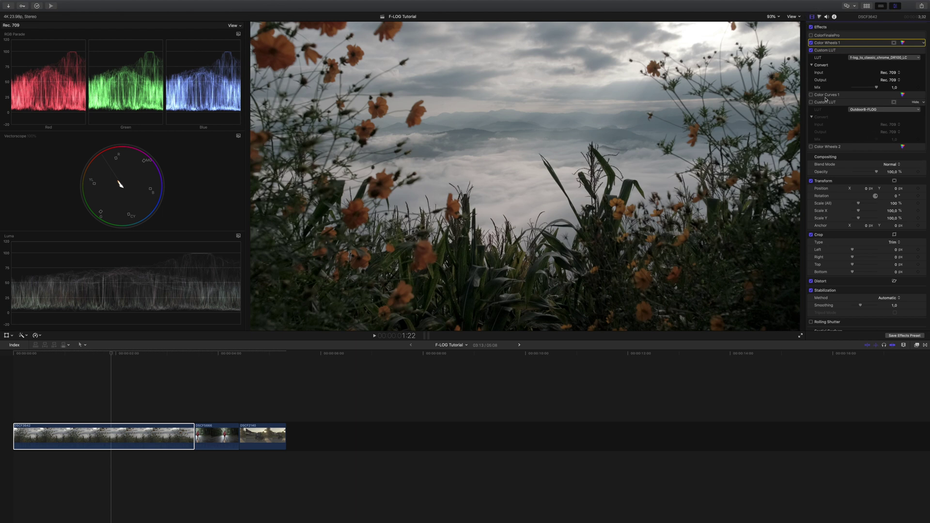
- Enable the Color Curves 1 correction and compare the image with its luma curve off and on, leaving it on
click(812, 95)
click(862, 95)
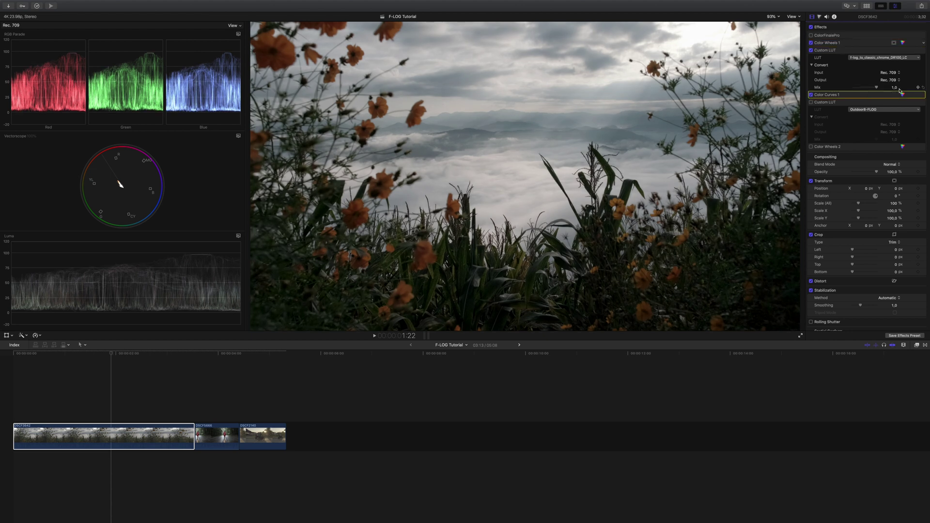
click(903, 95)
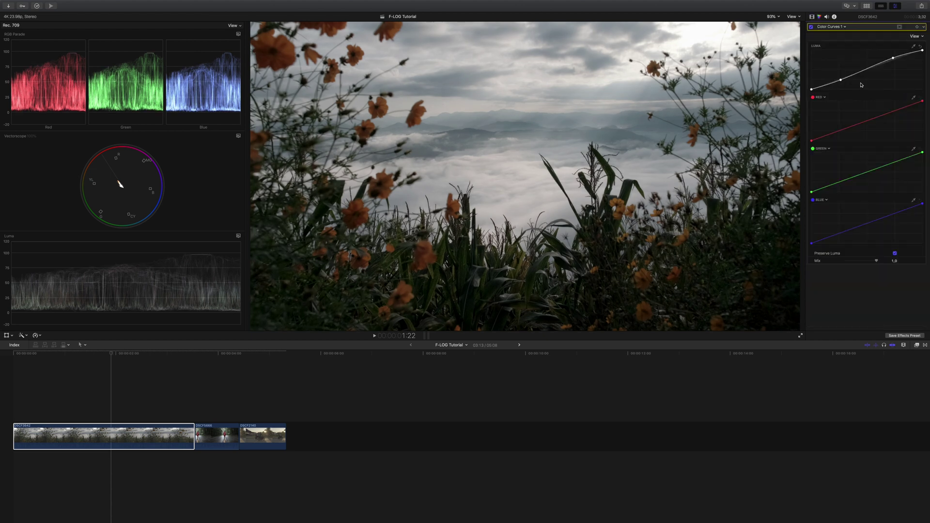
click(811, 28)
click(812, 27)
click(812, 28)
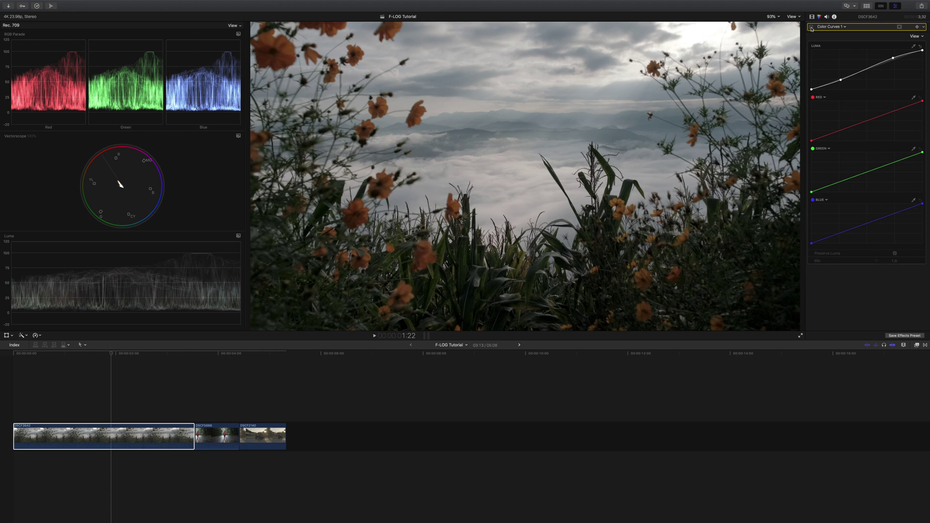
click(811, 27)
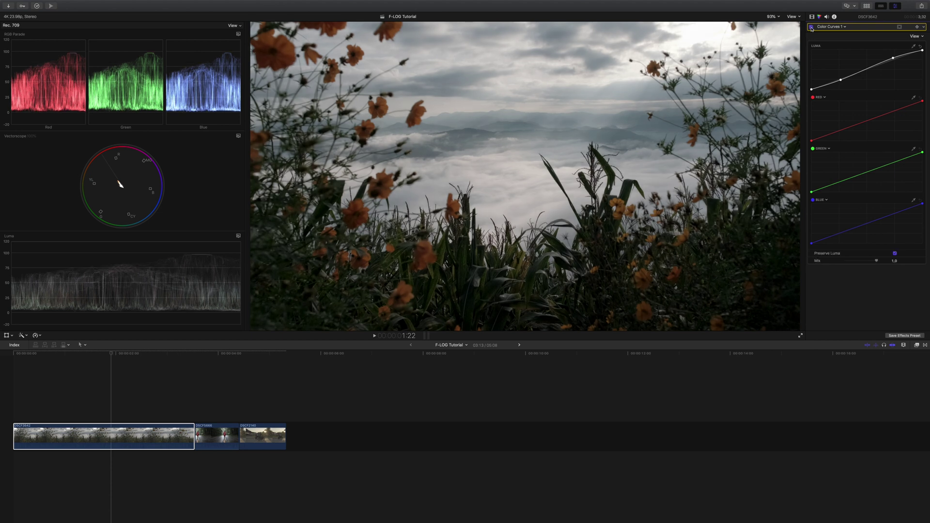
click(812, 17)
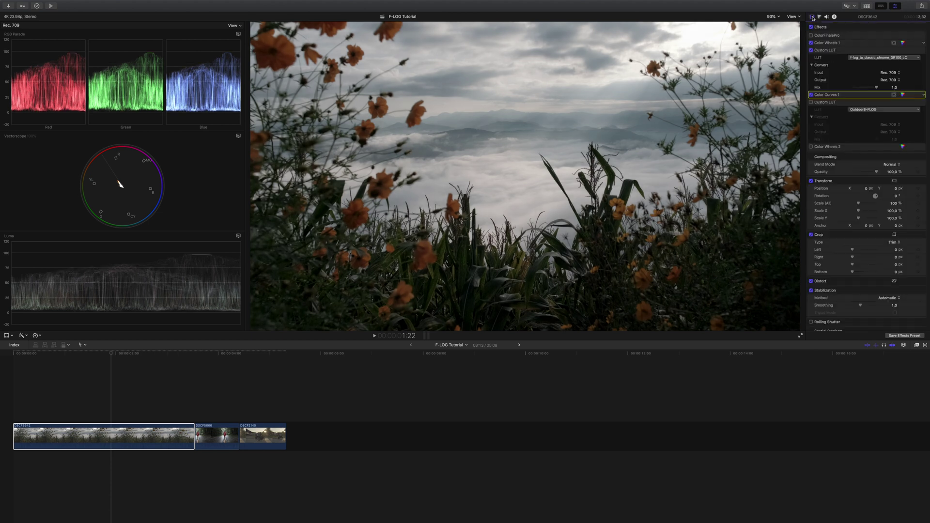
click(889, 57)
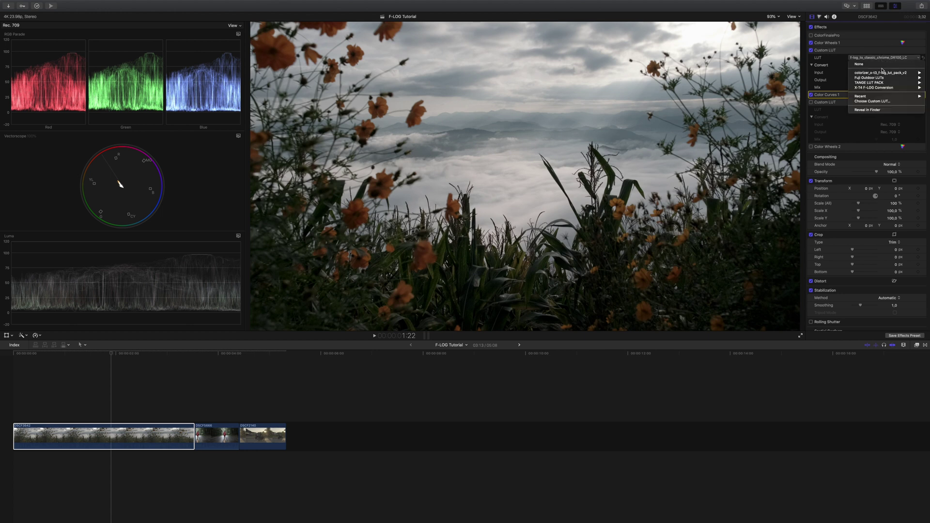
mouse_move(881, 72)
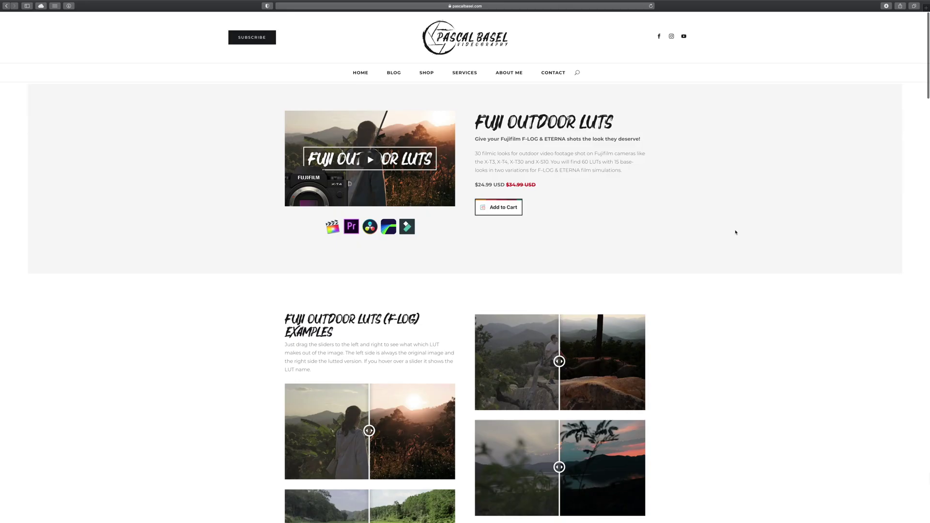
- Browse the Fuji Outdoor LUTs product page, examining the F-LOG before-and-after examples and the LUT variations
scroll(735, 231, down, 2)
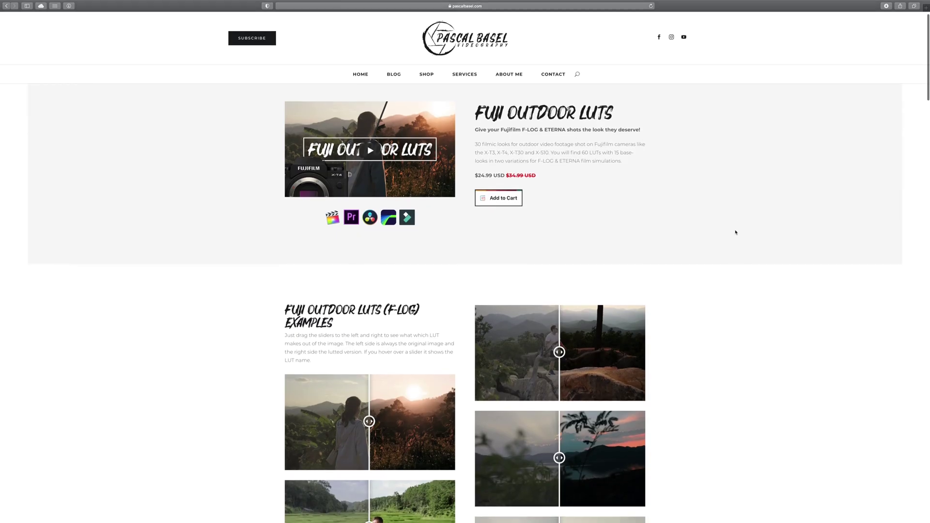
scroll(736, 232, down, 5)
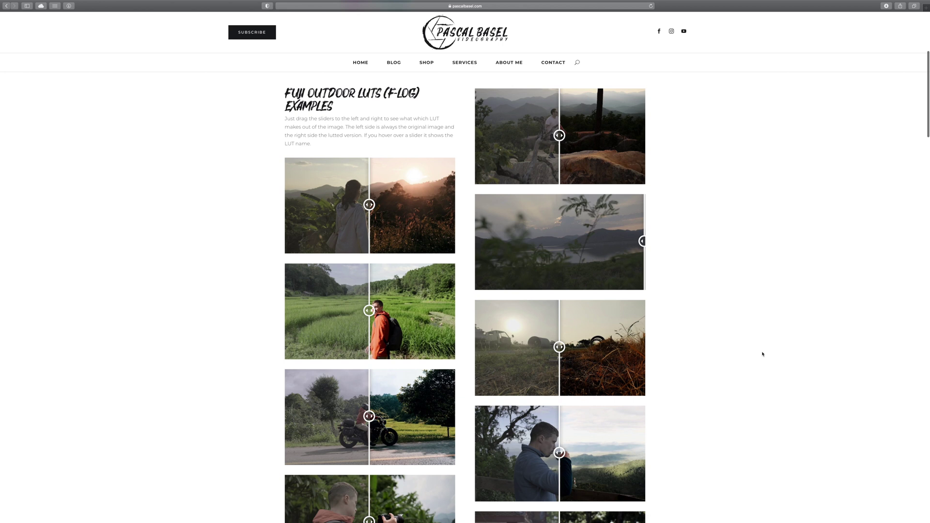
scroll(763, 355, down, 3)
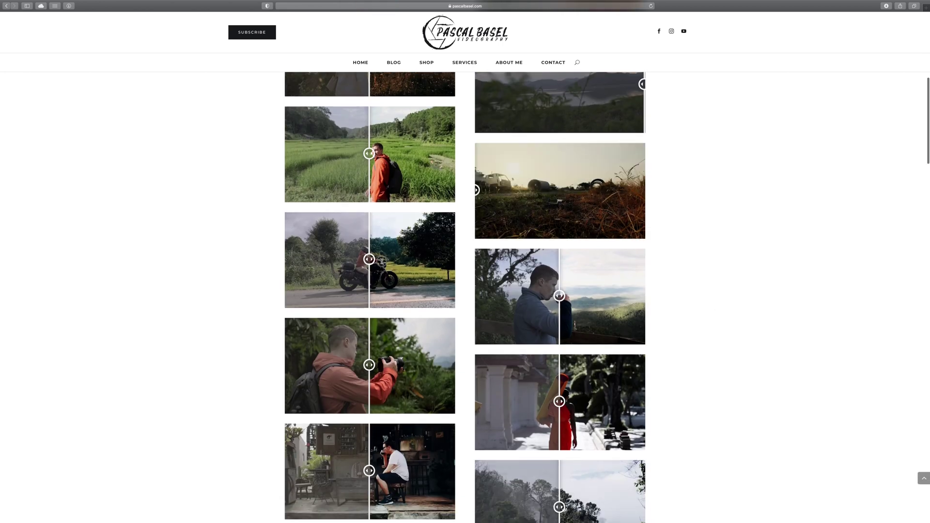
scroll(729, 355, down, 15)
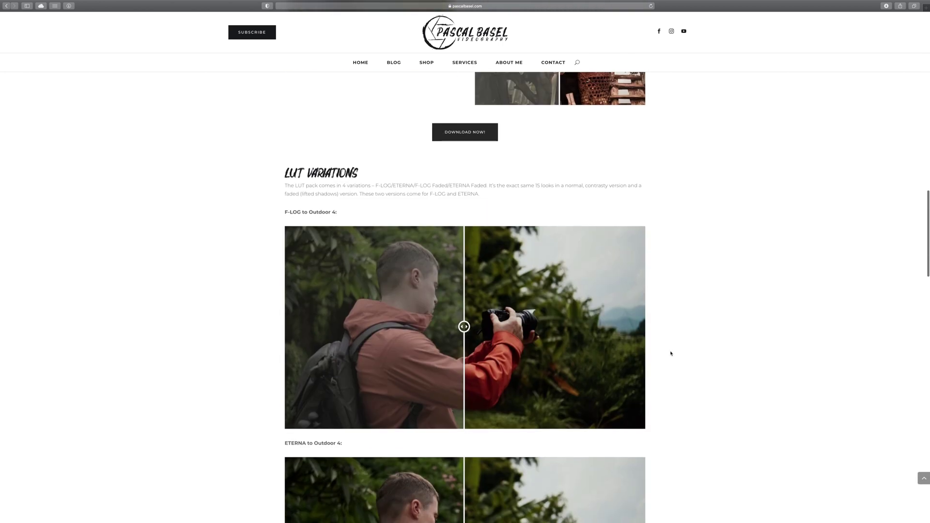
scroll(671, 354, down, 10)
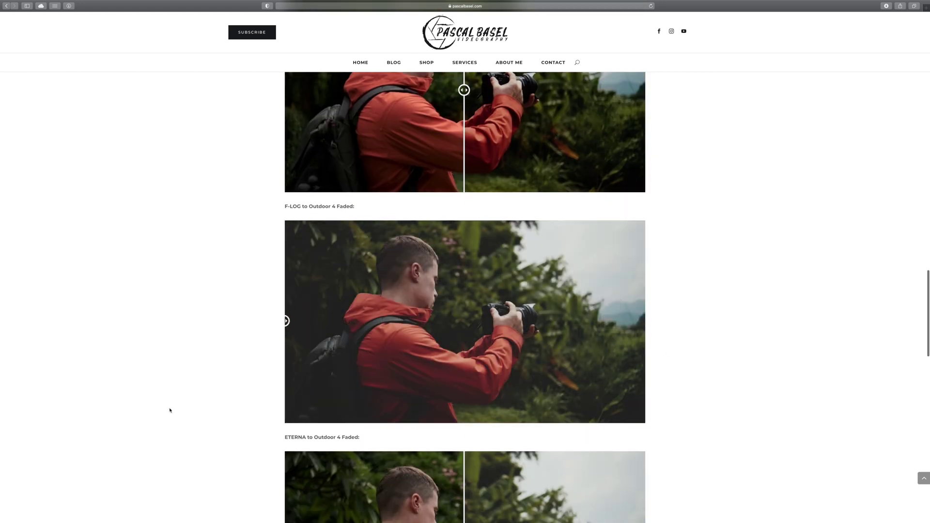
scroll(137, 409, down, 5)
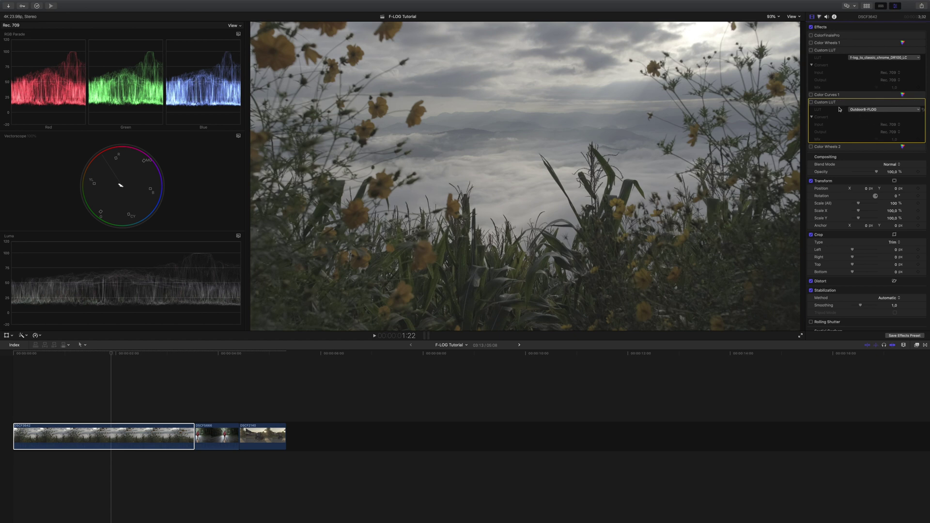
- Enable the second Custom LUT effect and the Color Wheels 2 correction, and inspect the wheel adjustments of Color Wheels 2
click(812, 103)
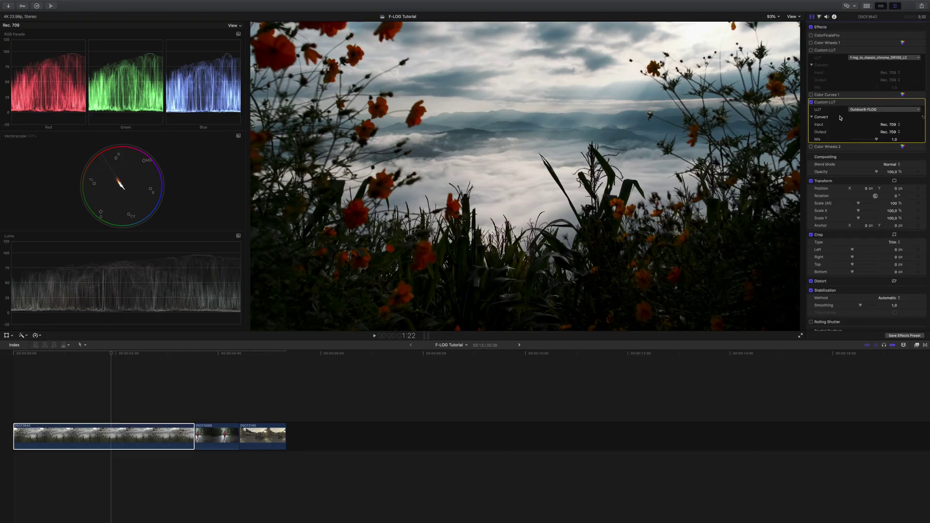
click(812, 147)
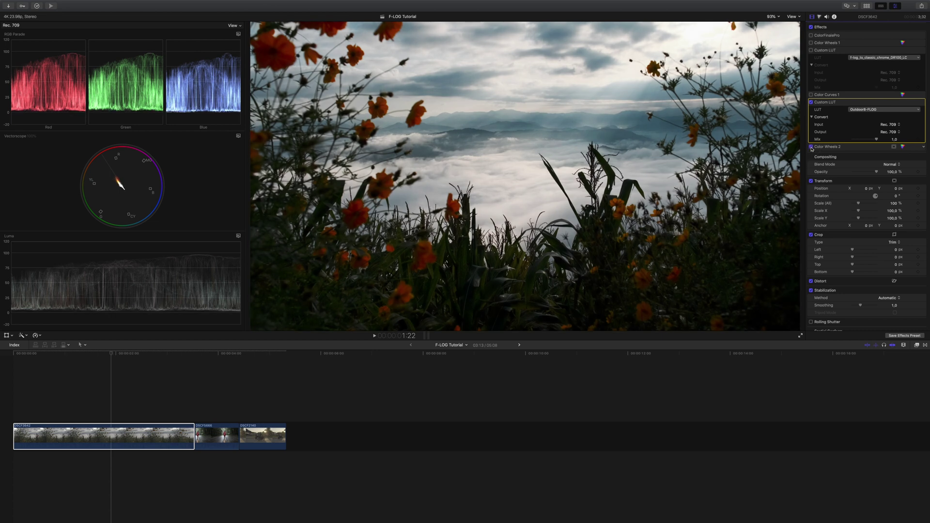
click(894, 146)
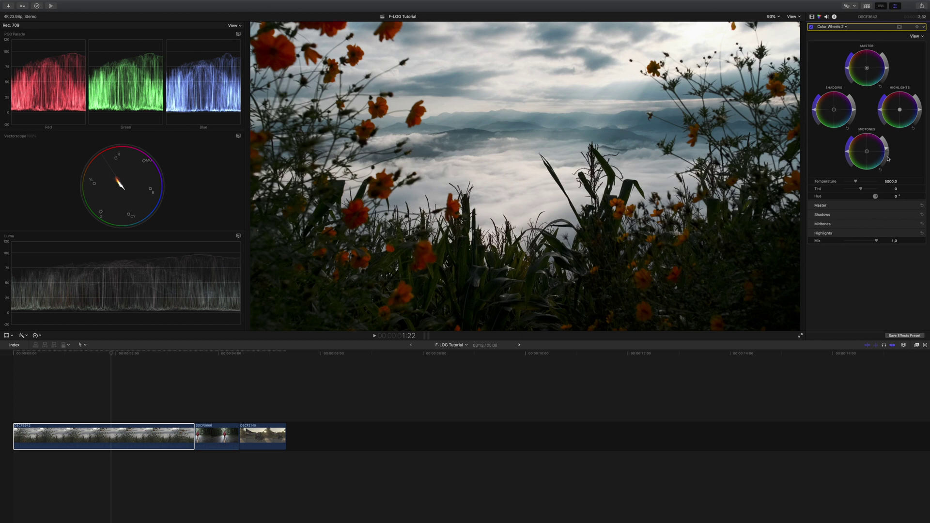
click(812, 17)
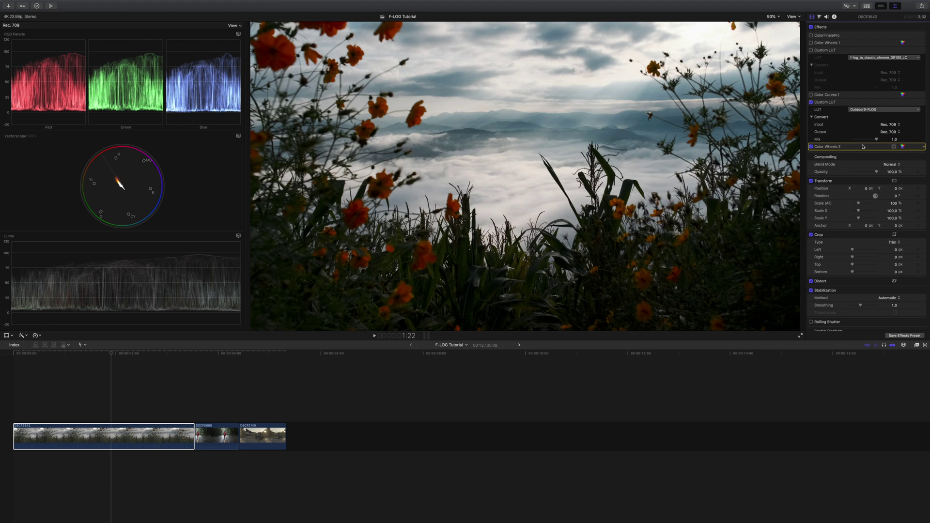
- Disable the second Custom LUT effect and the Color Wheels 2 correction, and enable the ColorFinalePro effect instead
click(812, 102)
click(811, 146)
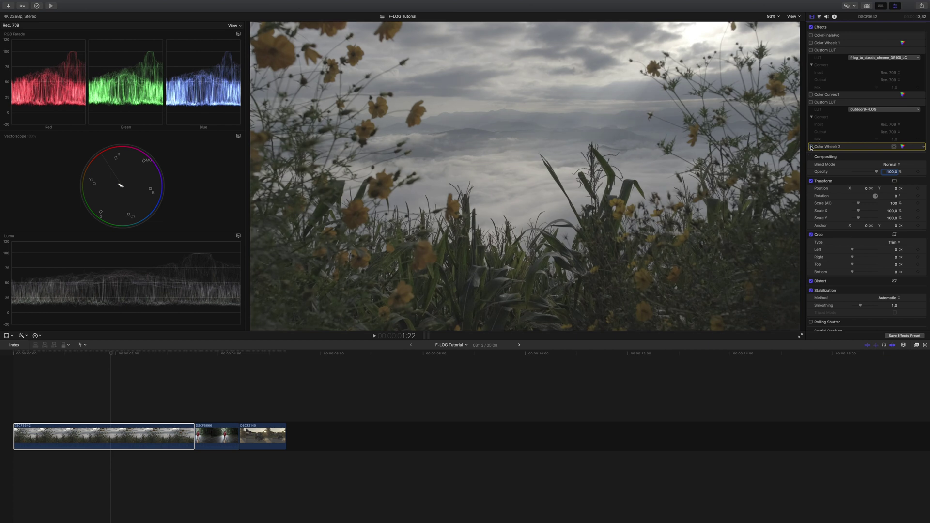
click(850, 36)
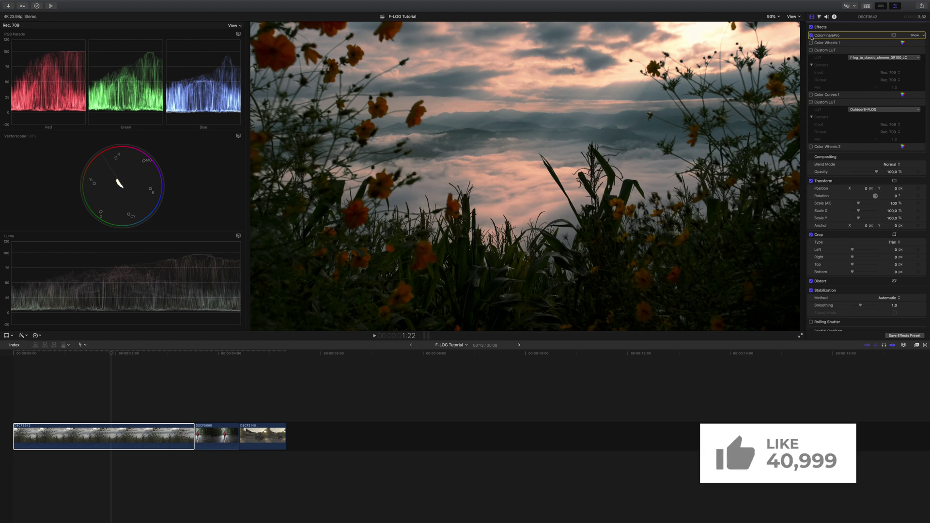
- Open the layer editor of the ColorFinalePro effect and hide its Color Wheels layer
click(915, 37)
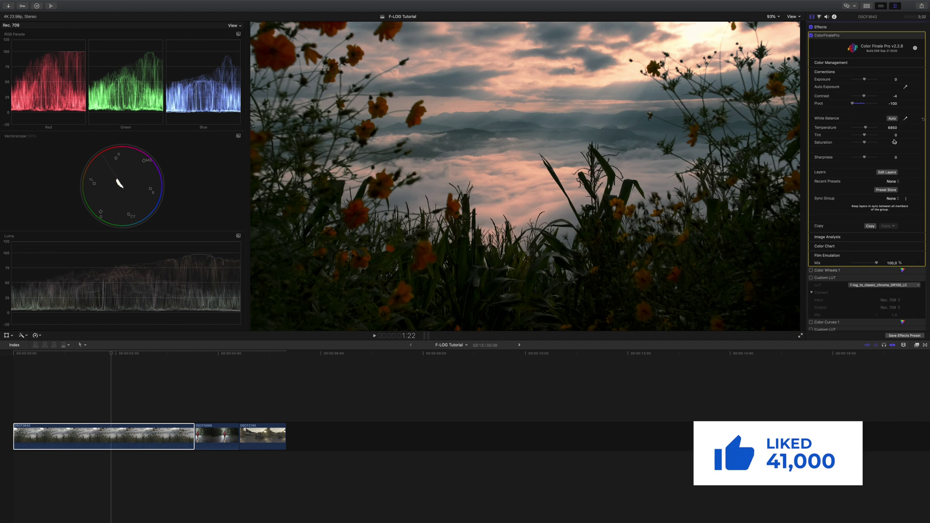
click(888, 172)
click(390, 333)
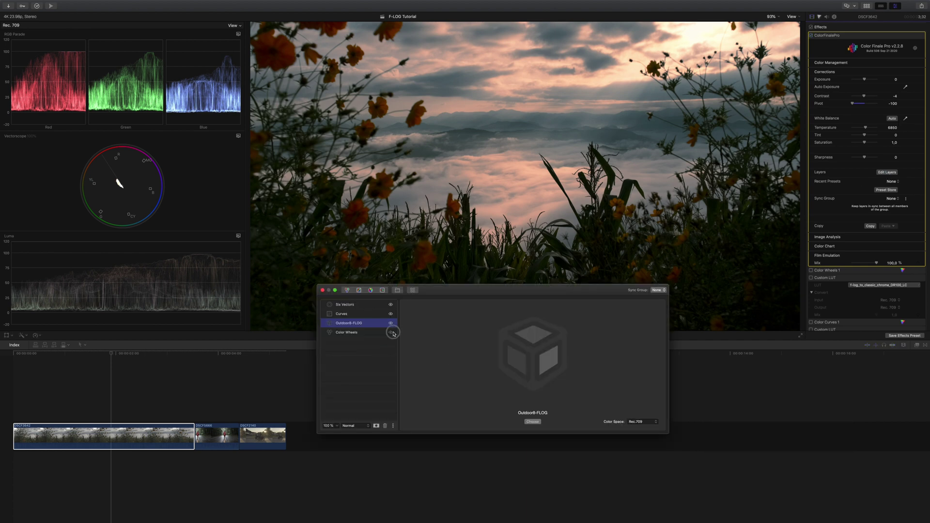
- Compare the image with the Curves layer hidden and shown, inspect its master and RGB curves, and leave the layer hidden
click(390, 313)
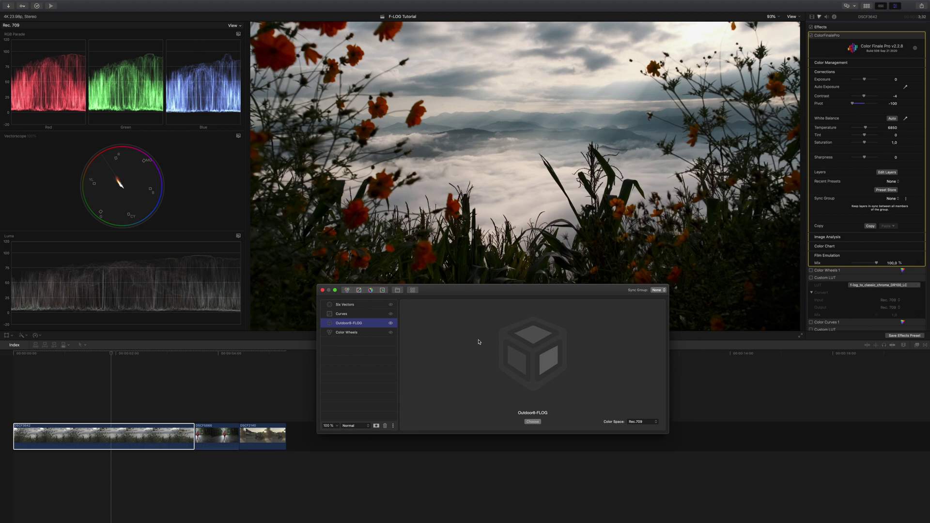
click(391, 313)
click(378, 313)
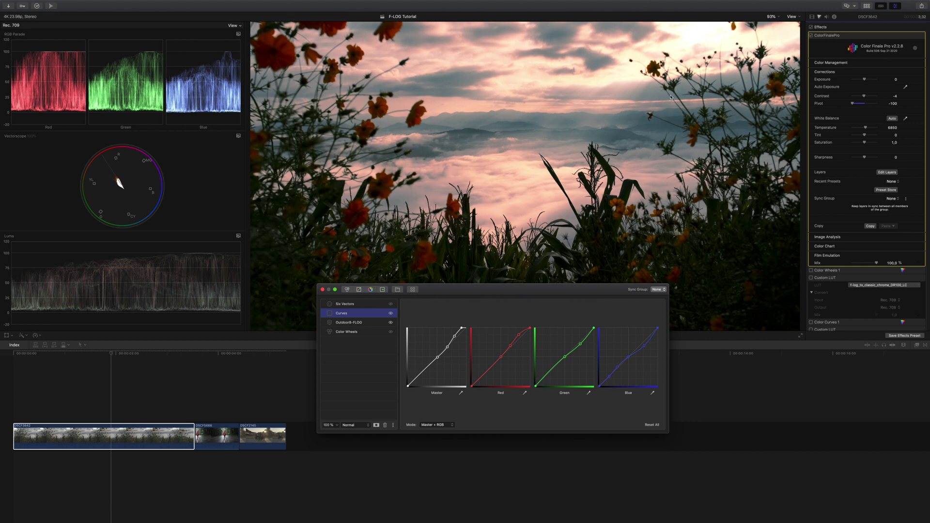
click(391, 313)
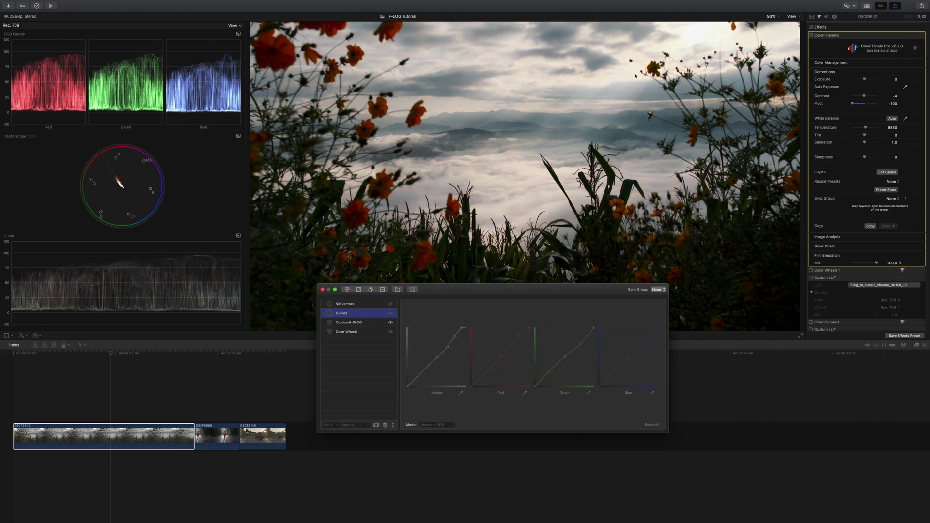
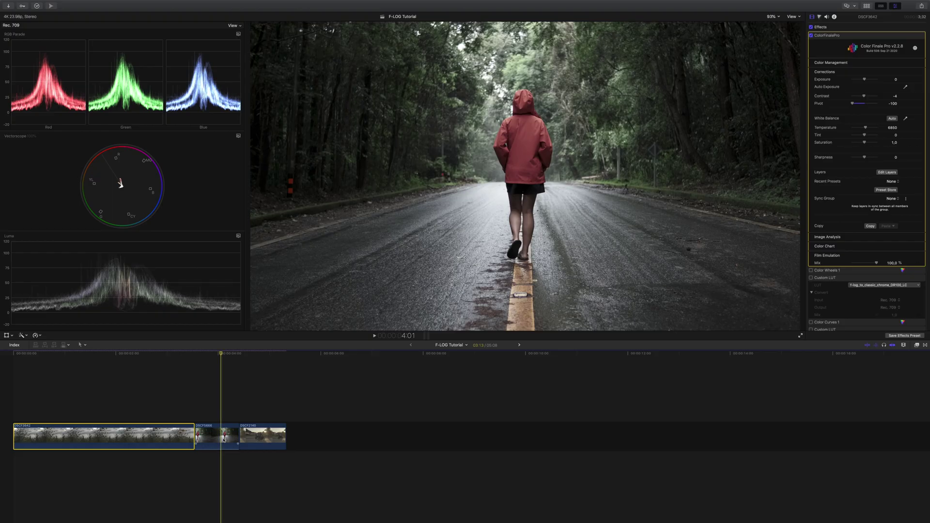
- Enable the ColorFinalePro effect on the clip of the person in the red jacket and open its layer editor
click(223, 442)
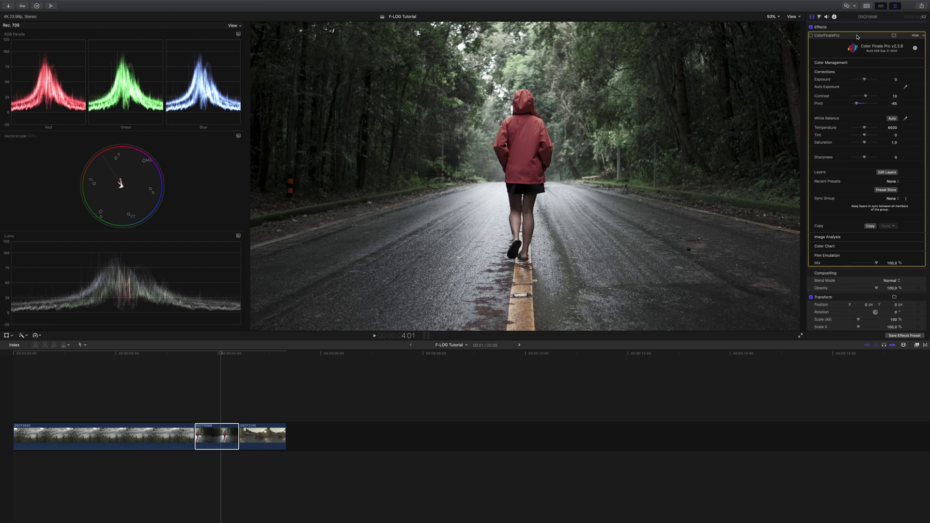
click(812, 36)
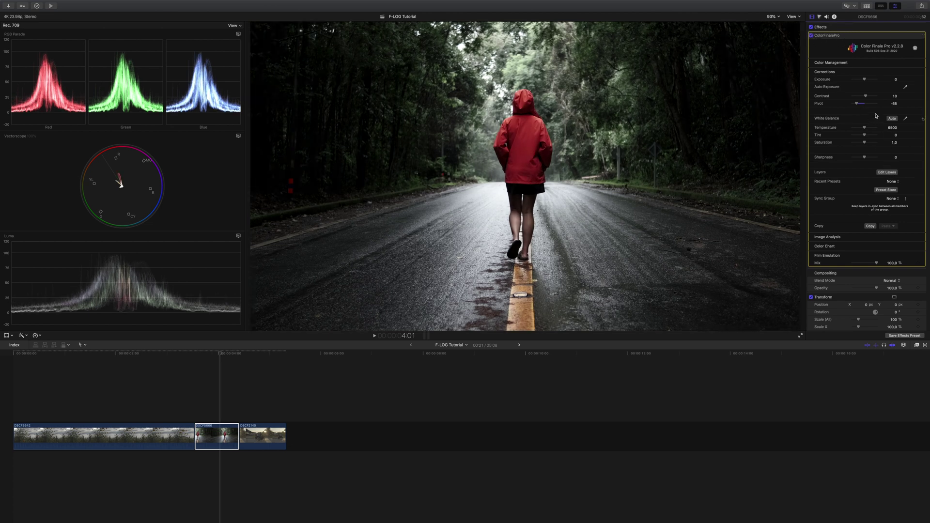
click(888, 172)
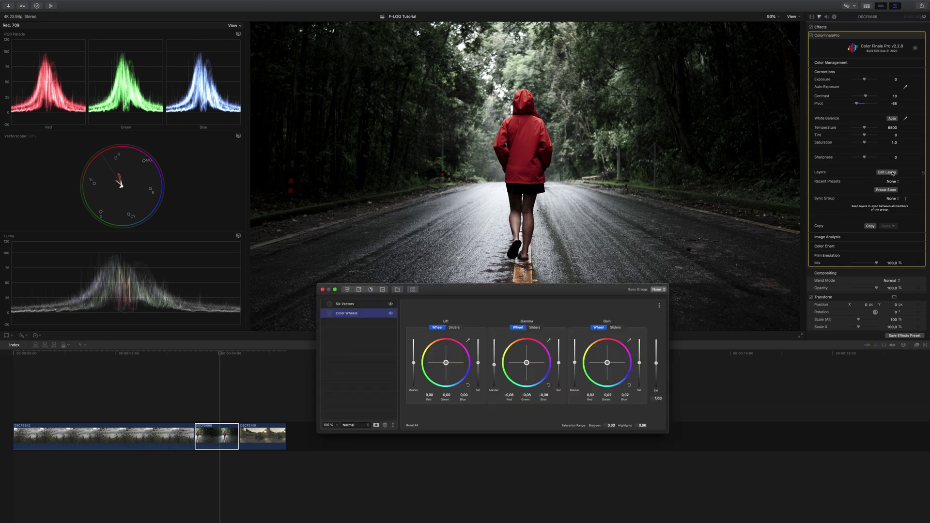
- Examine the red and green adjustments of the Six Vectors layer and the Color Wheels layer, and close the layer editor
click(366, 305)
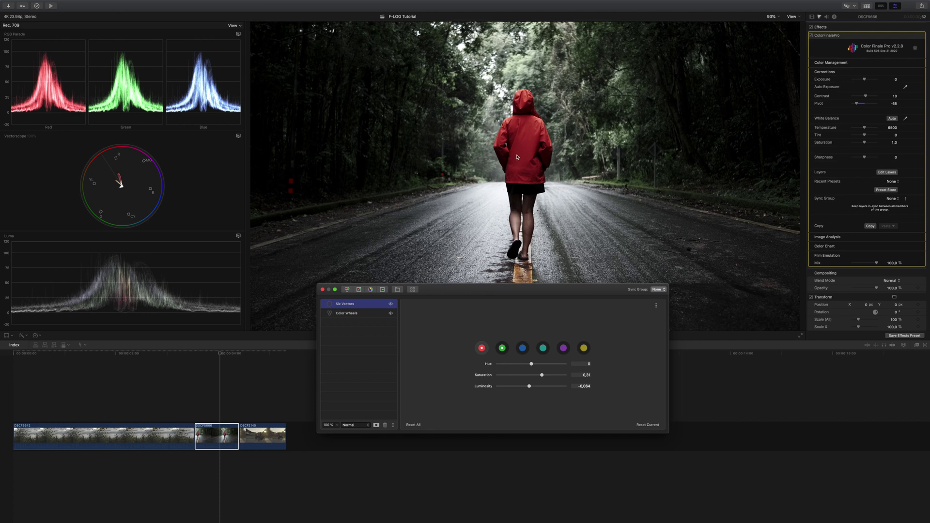
click(502, 349)
click(371, 315)
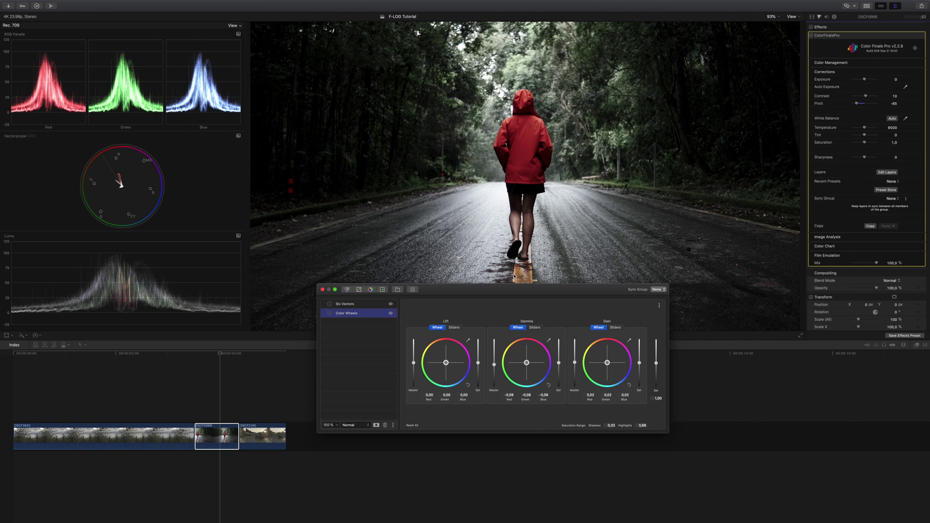
click(323, 289)
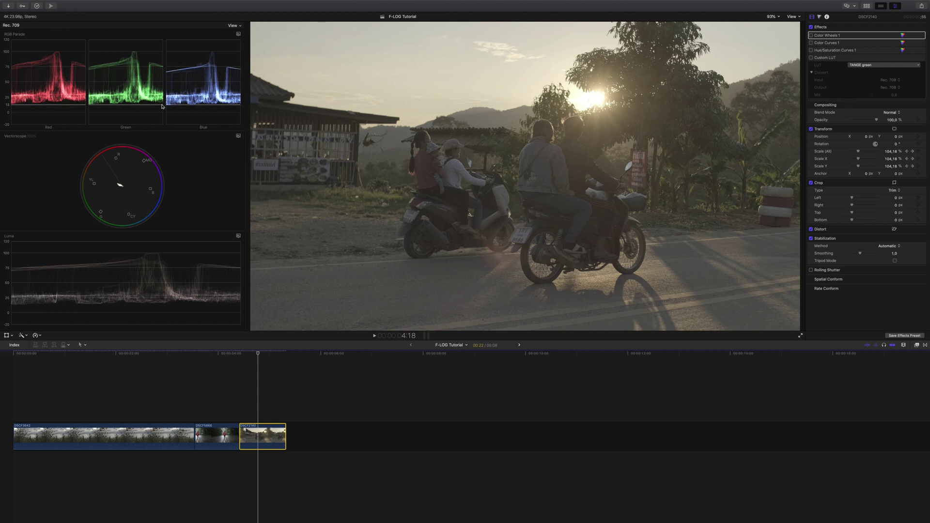
- Enable the Color Wheels 1 correction on the motorbike clip and slightly adjust the midtones brightness
click(812, 35)
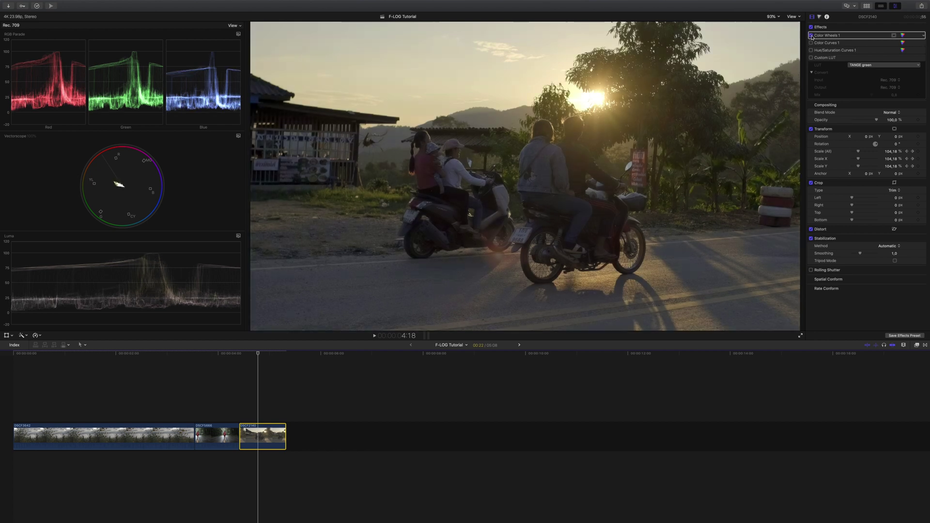
click(903, 36)
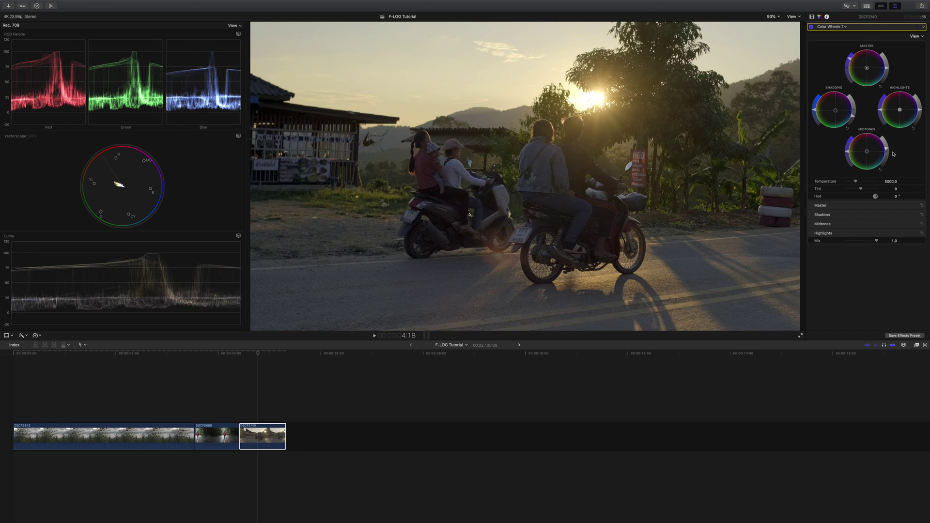
drag(889, 150, 891, 153)
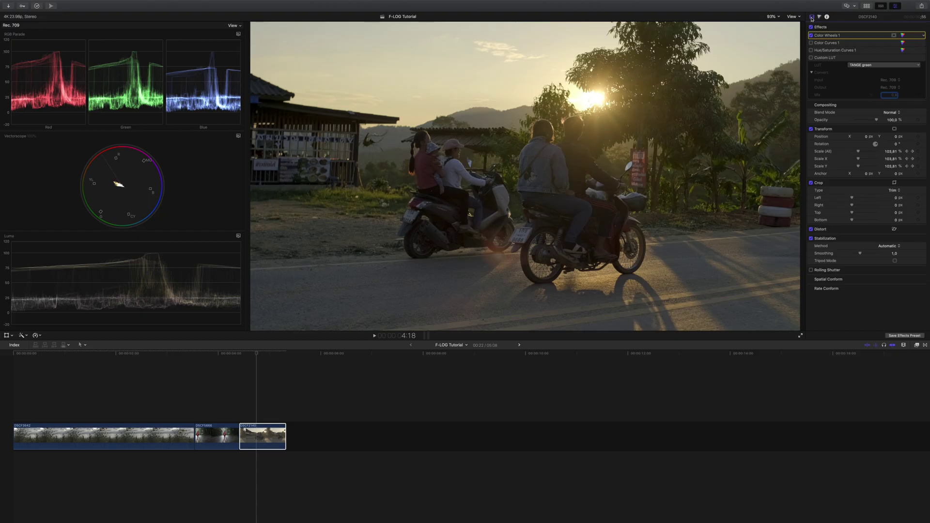
- Enable the Color Curves 1 correction on the motorbike clip, inspect its luma curve, and return to the effects list
click(812, 43)
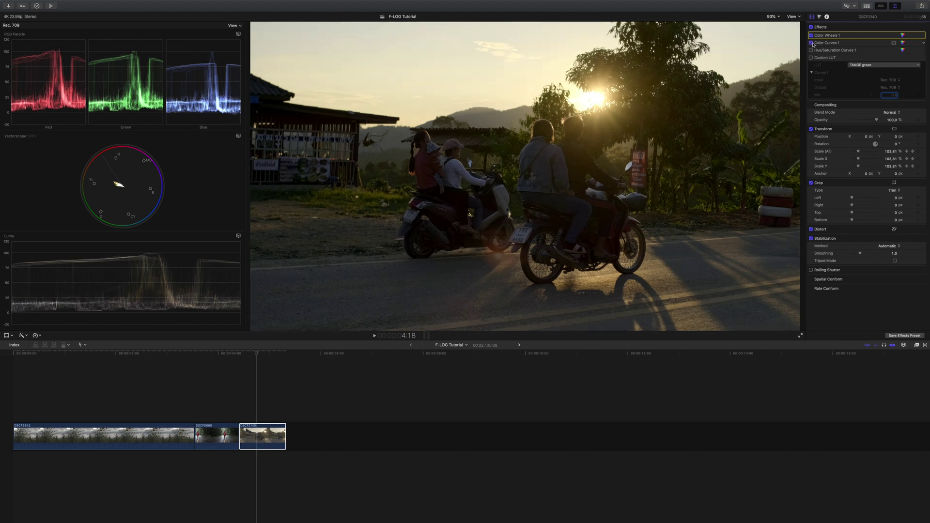
click(903, 43)
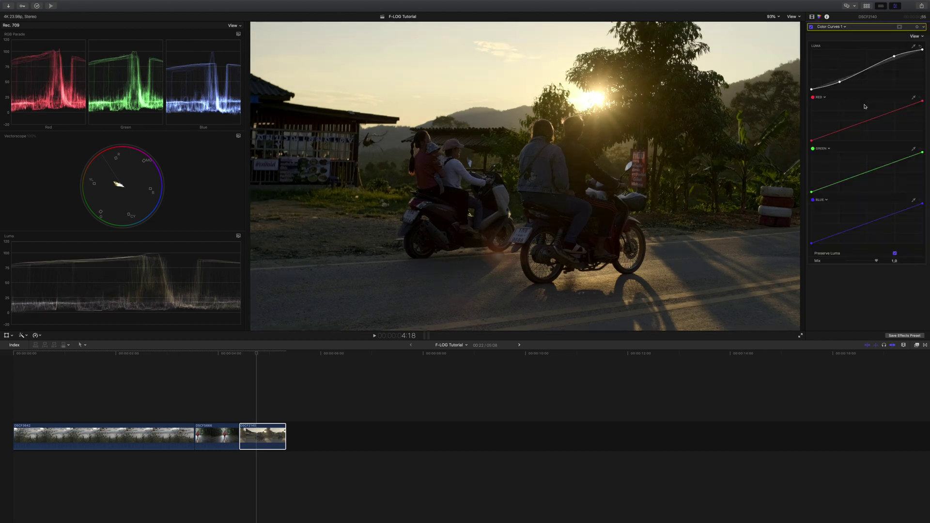
click(813, 17)
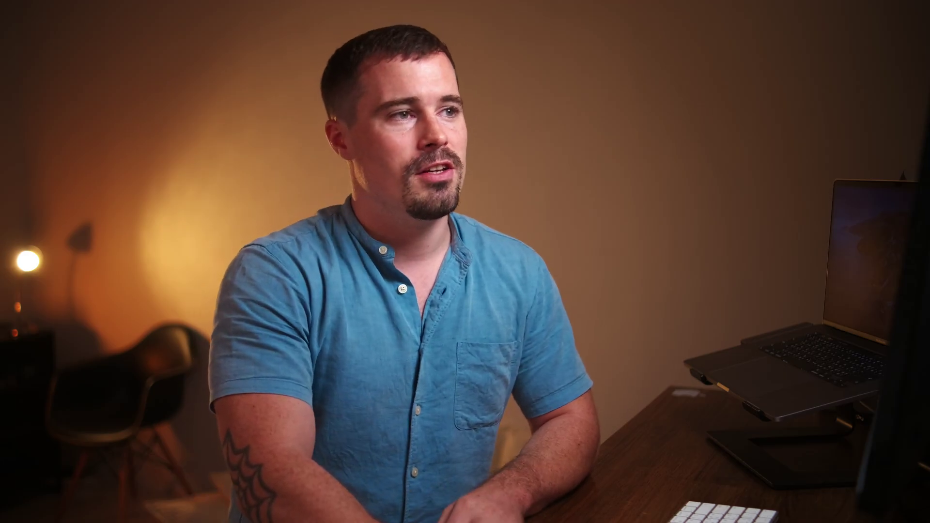
- Enable the Hue/Saturation Curves 1 correction and compare the image with it off and on, leaving it on
click(811, 50)
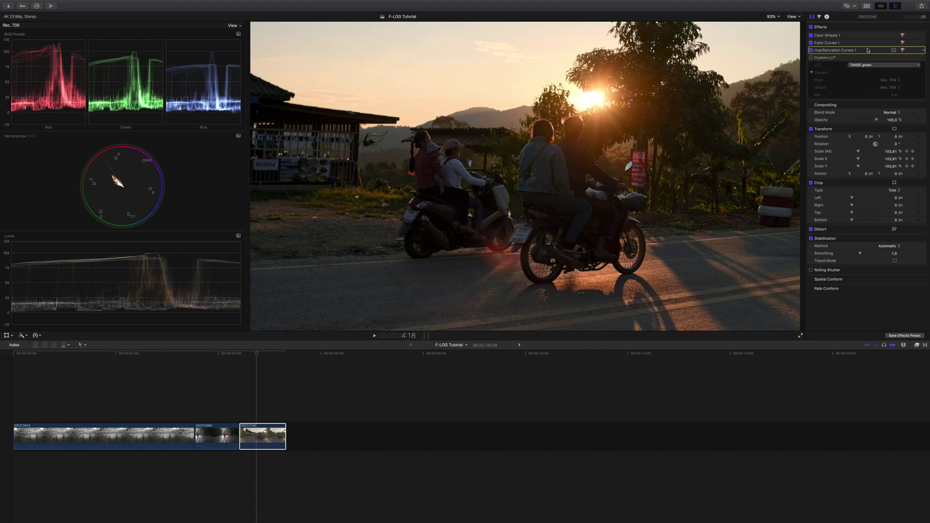
click(903, 50)
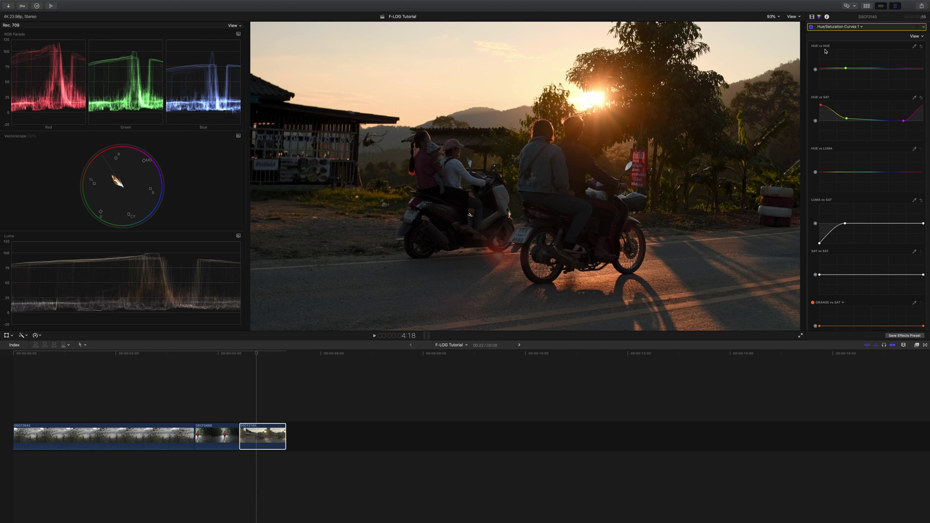
click(812, 27)
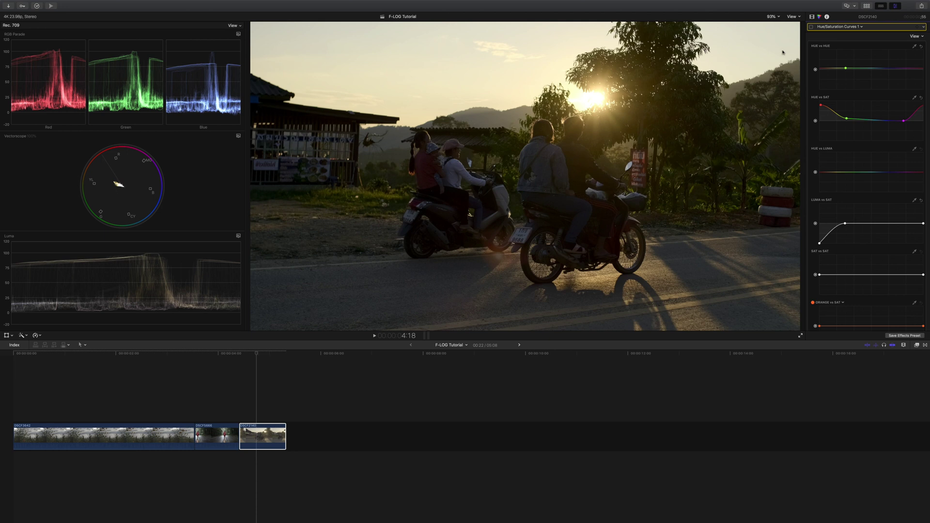
click(811, 27)
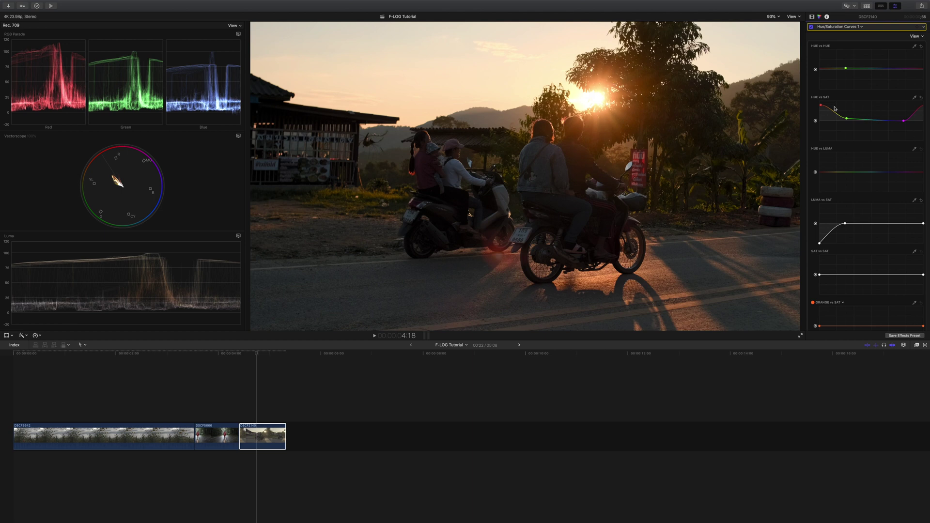
- Reset the Hue vs Sat curve to compare the image without it, and undo the reset
click(921, 97)
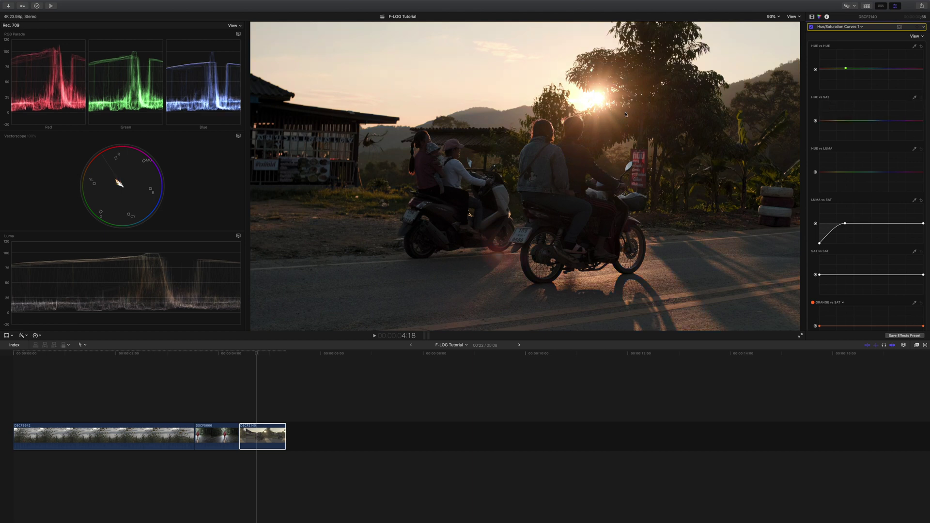
key(super+z)
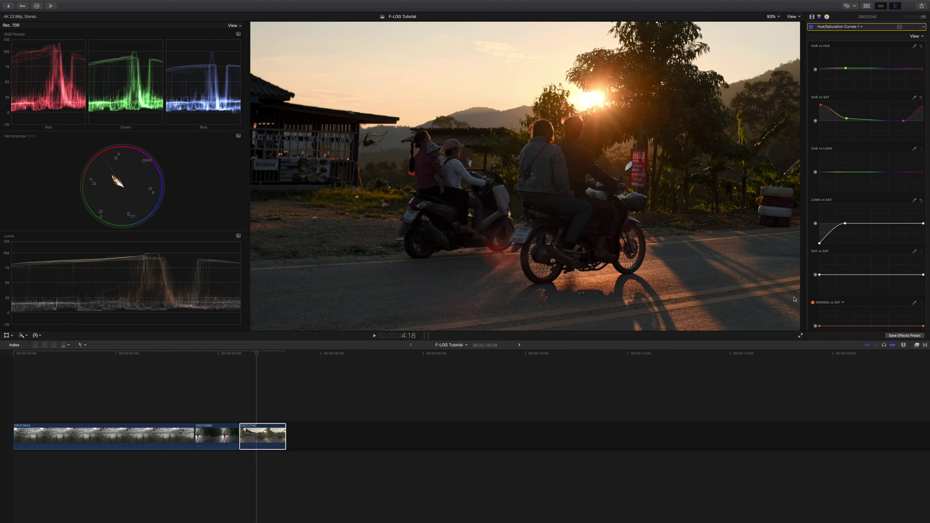
- Reset the Luma vs Sat curve and rebuild it with a point above the shadows and the darkest end pulled down to desaturate blacks
click(848, 237)
click(922, 202)
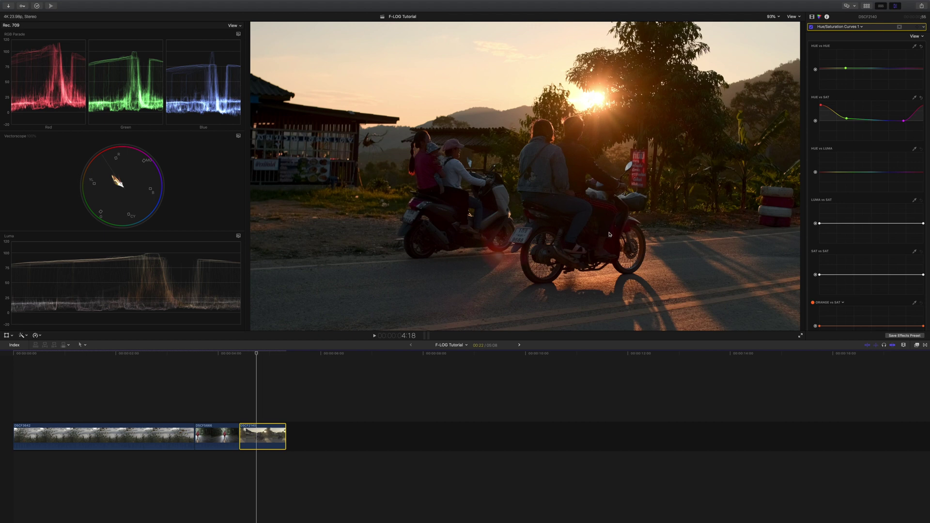
click(845, 223)
drag(820, 223, 809, 264)
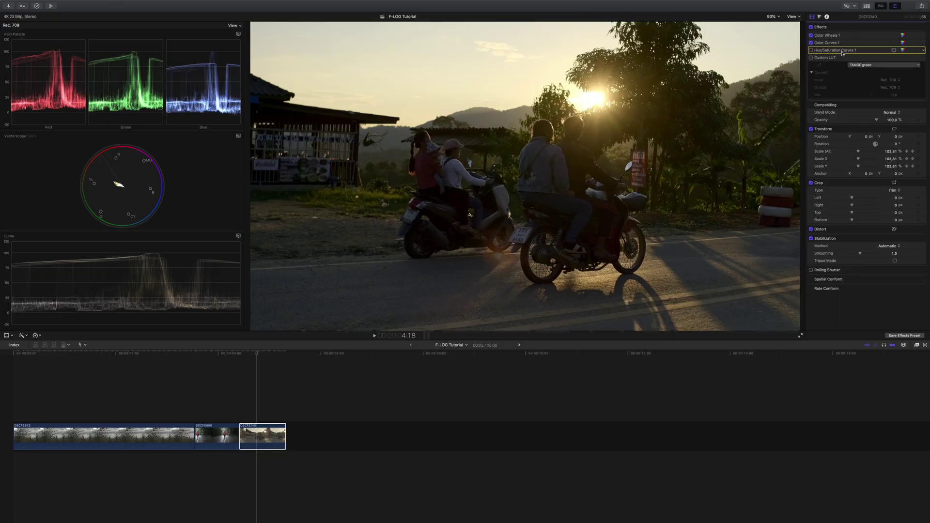
- Enable the Custom LUT effect on the motorbike clip and raise the master saturation in Color Wheels 1
click(811, 58)
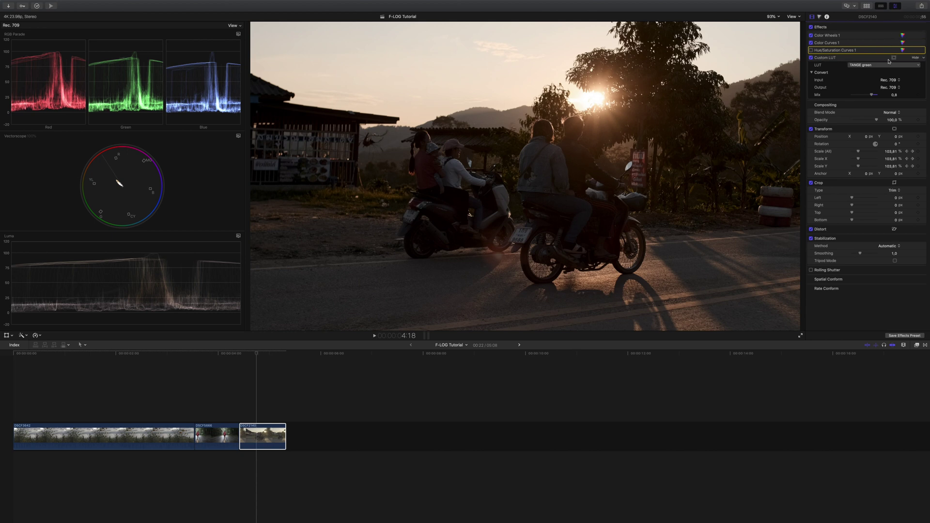
click(903, 36)
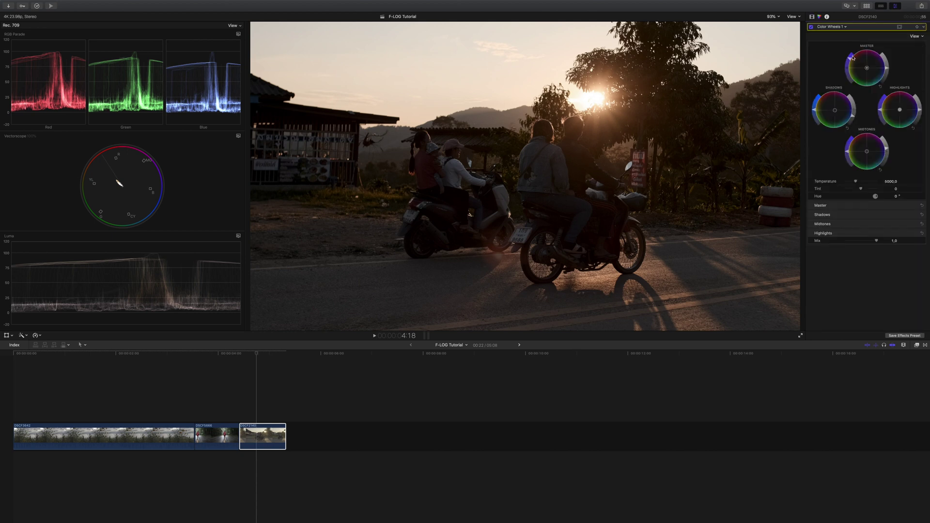
drag(853, 57, 866, 38)
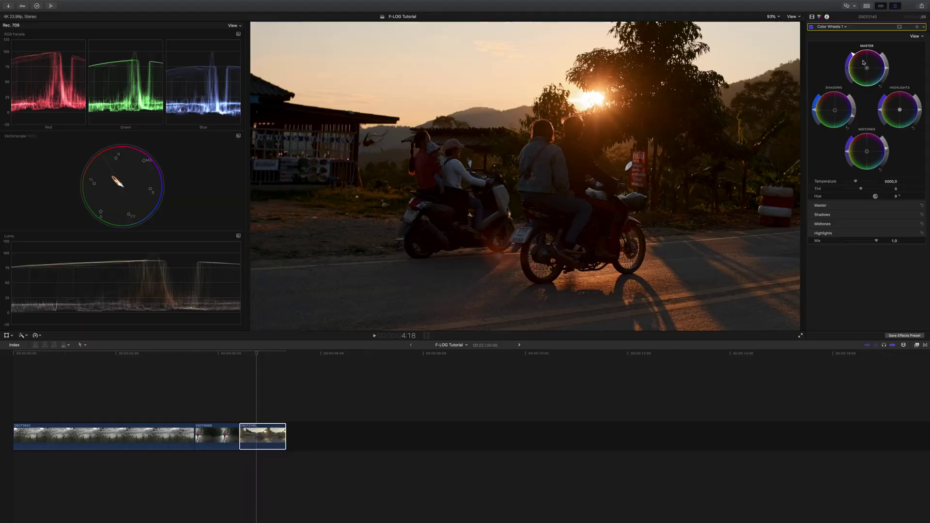